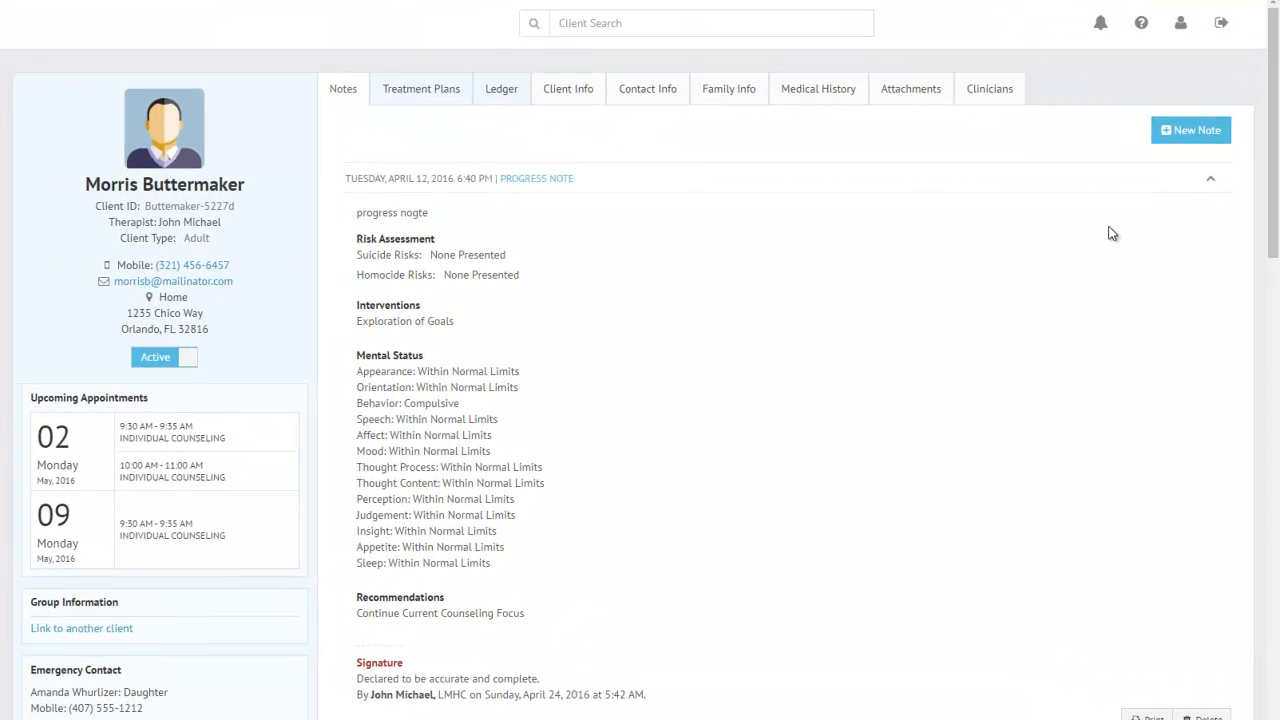
Start a new note for the client and set its type to Progress Note.
mouse_move(1272, 135)
left_mouse_down()
mouse_move(1270, 613)
mouse_move(1270, 137)
left_mouse_up()
left_click(1188, 135)
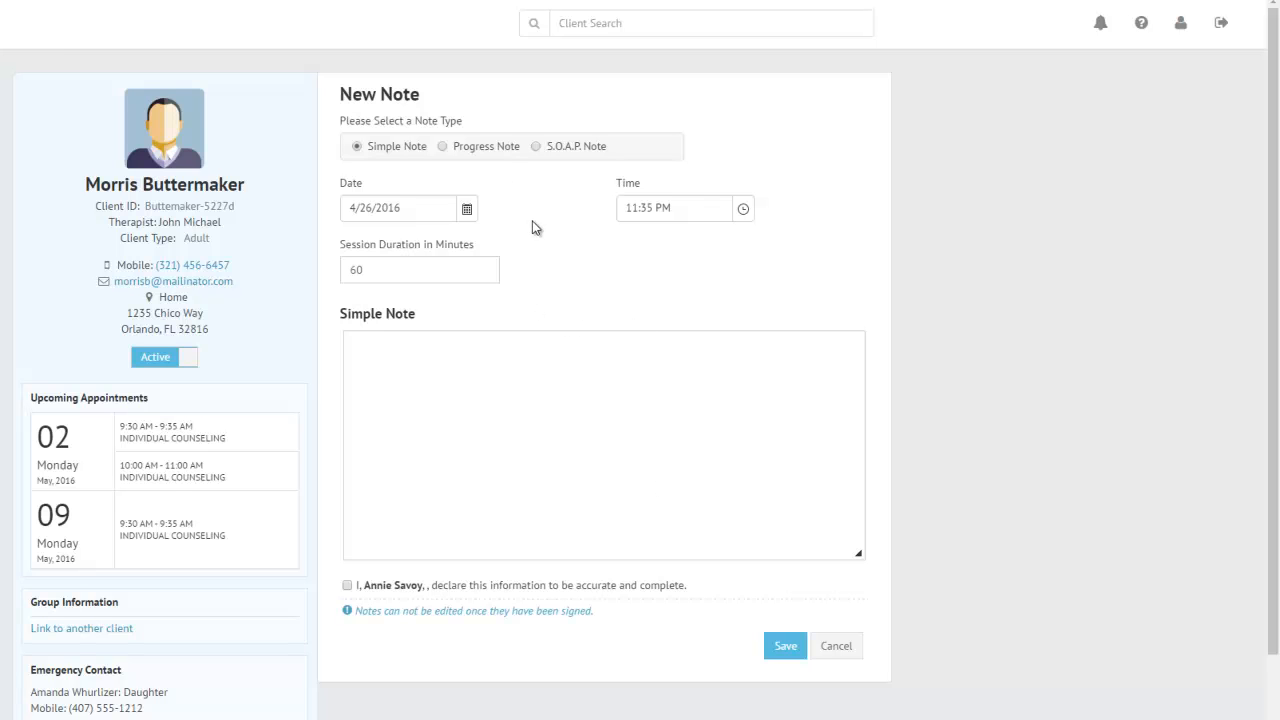
left_click(477, 150)
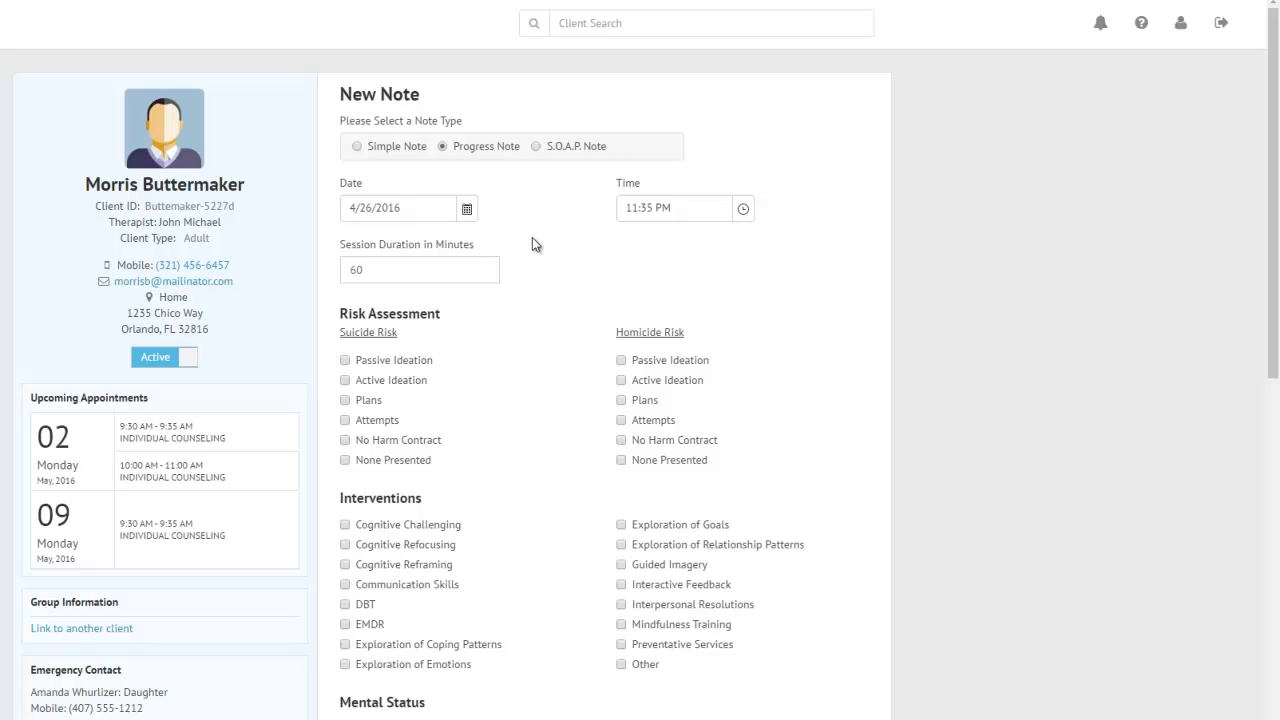
Mark None Presented for both suicide and homicide risk, and select DBT as the intervention.
scroll(533, 244, "down", 1)
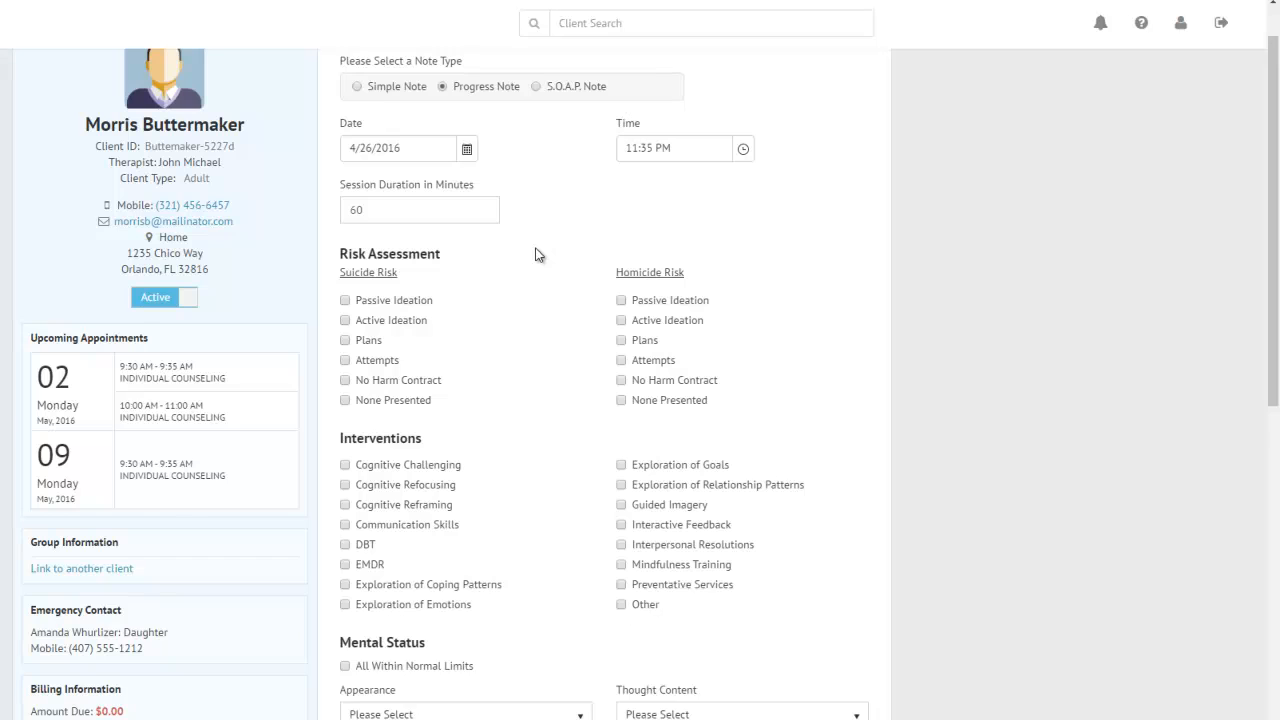
scroll(491, 283, "down", 1)
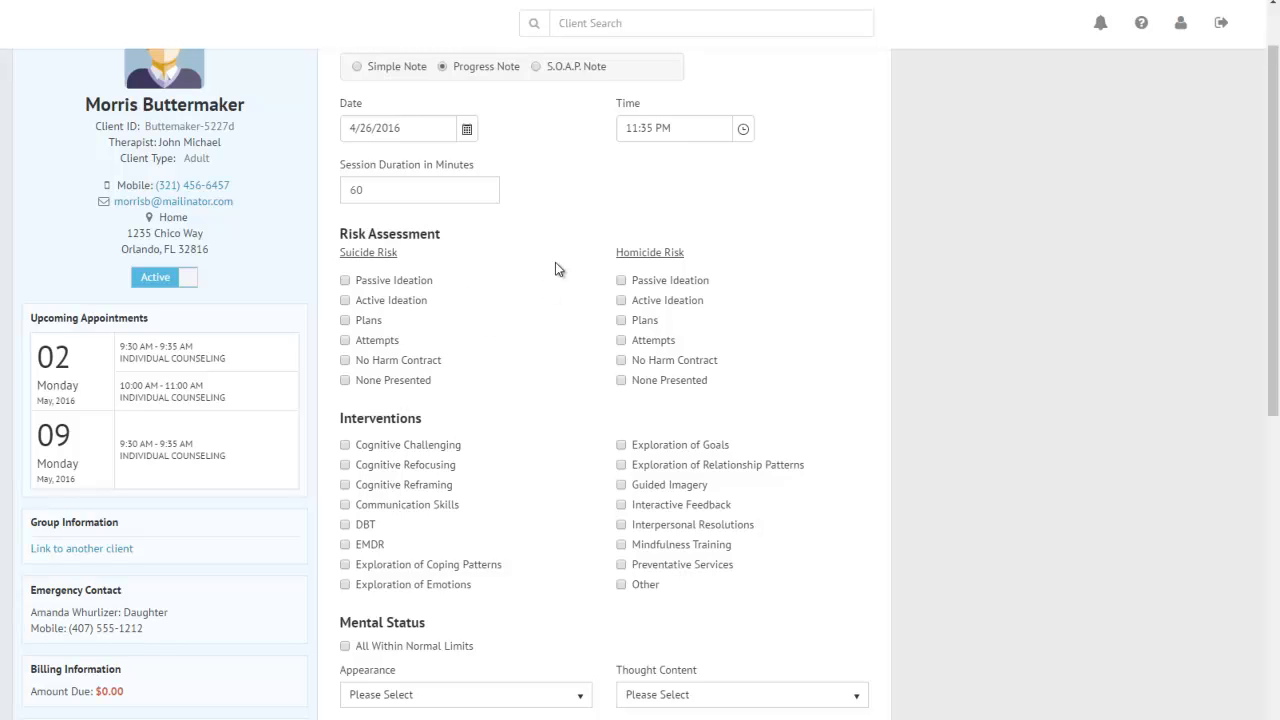
left_click(345, 381)
left_click(621, 381)
scroll(517, 389, "down", 1)
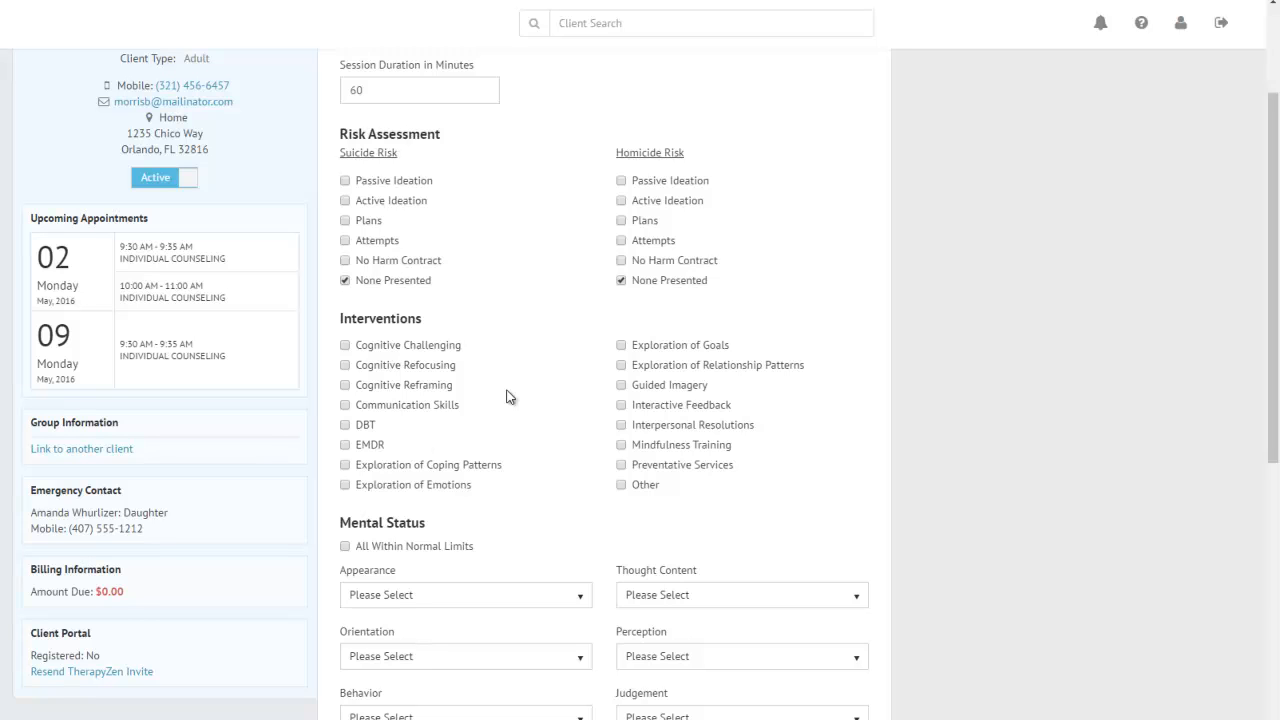
left_click(345, 425)
Set every mental status category to Within Normal Limits at once and check the choices offered for Perception.
scroll(528, 388, "down", 2)
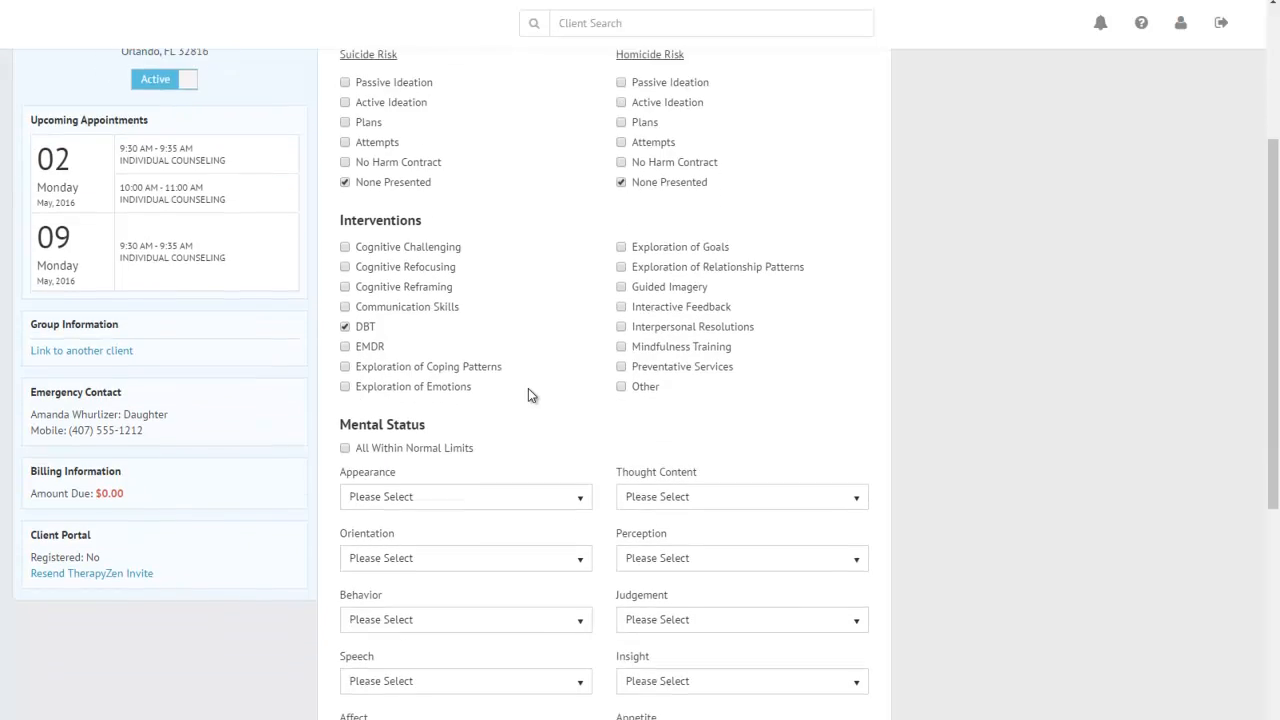
scroll(548, 346, "down", 1)
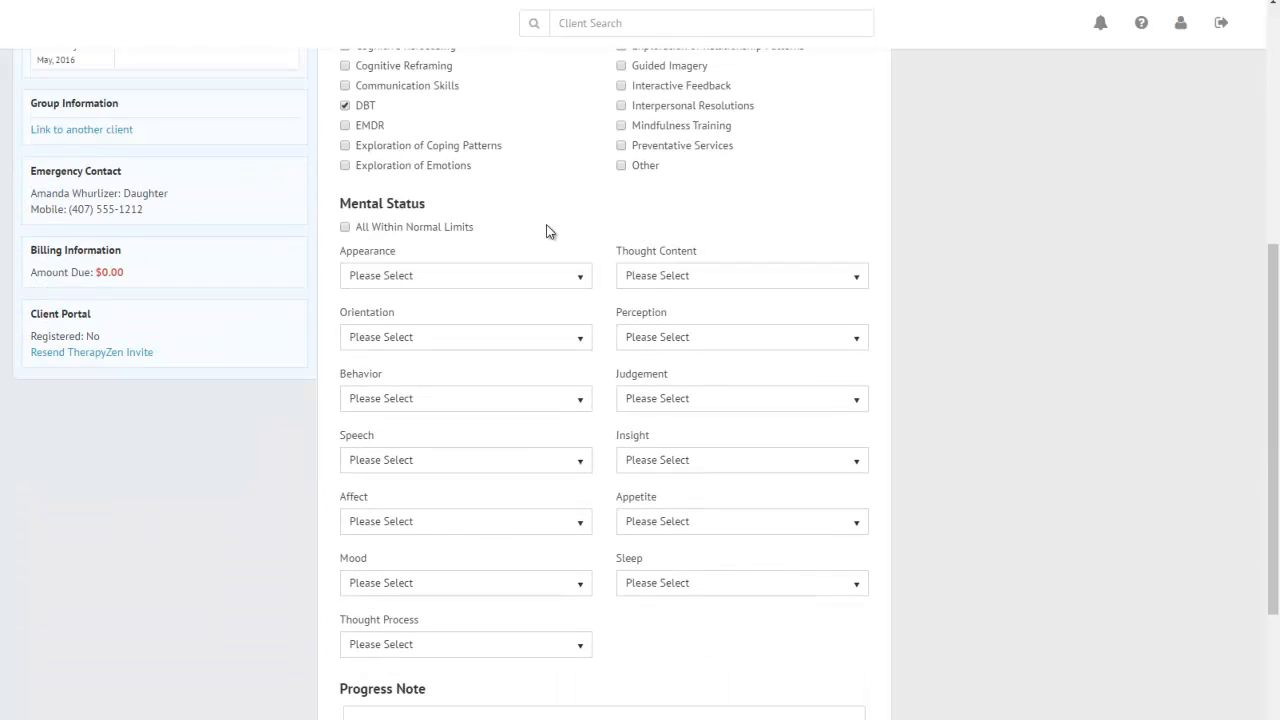
scroll(546, 231, "down", 1)
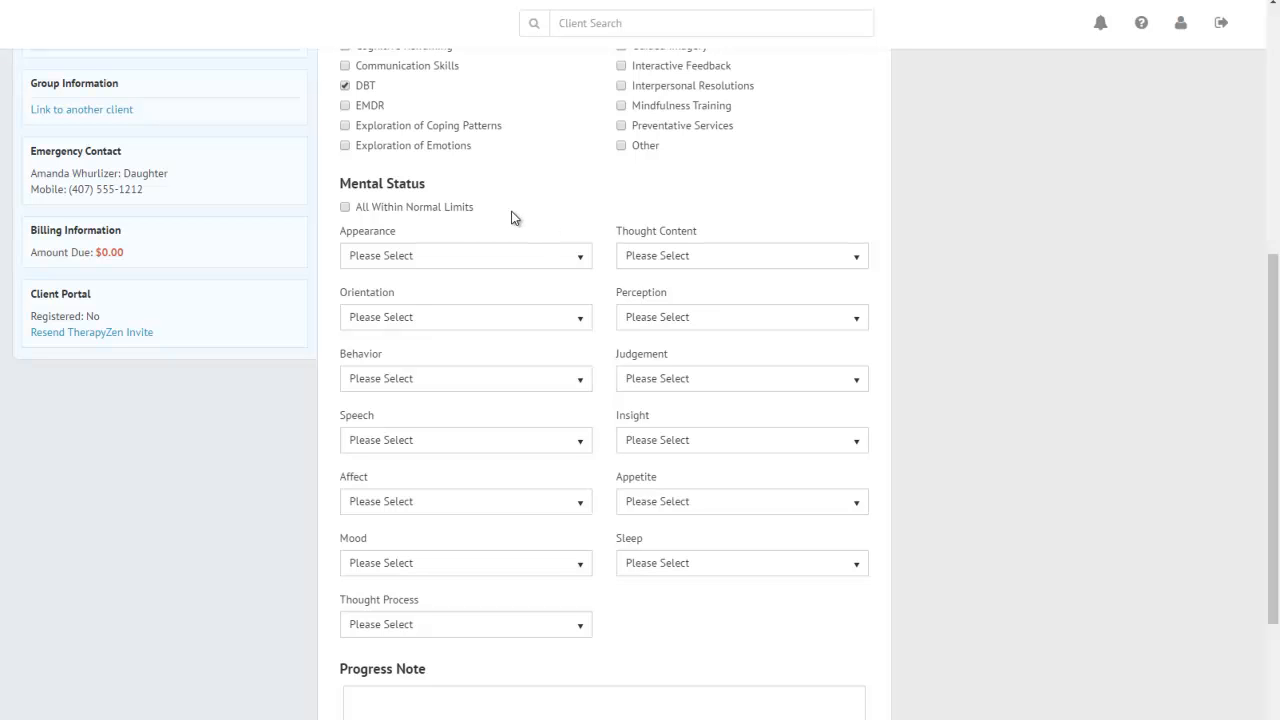
left_click(508, 263)
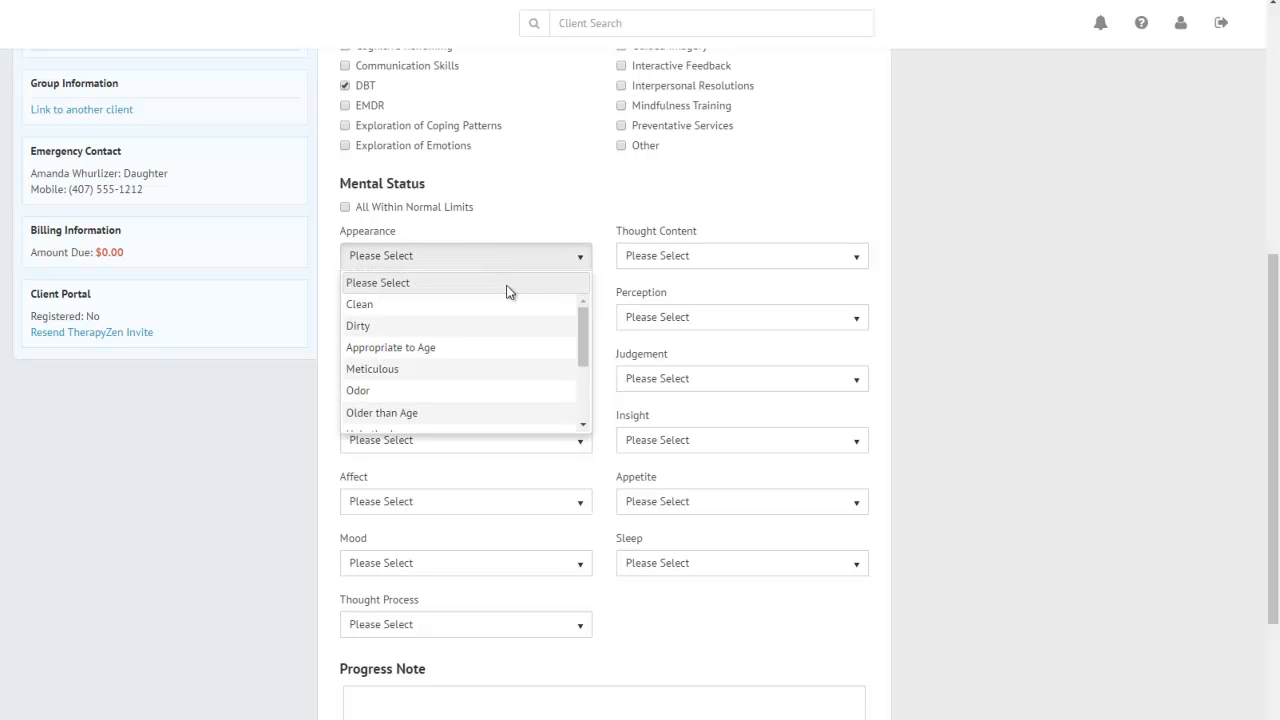
left_click(537, 229)
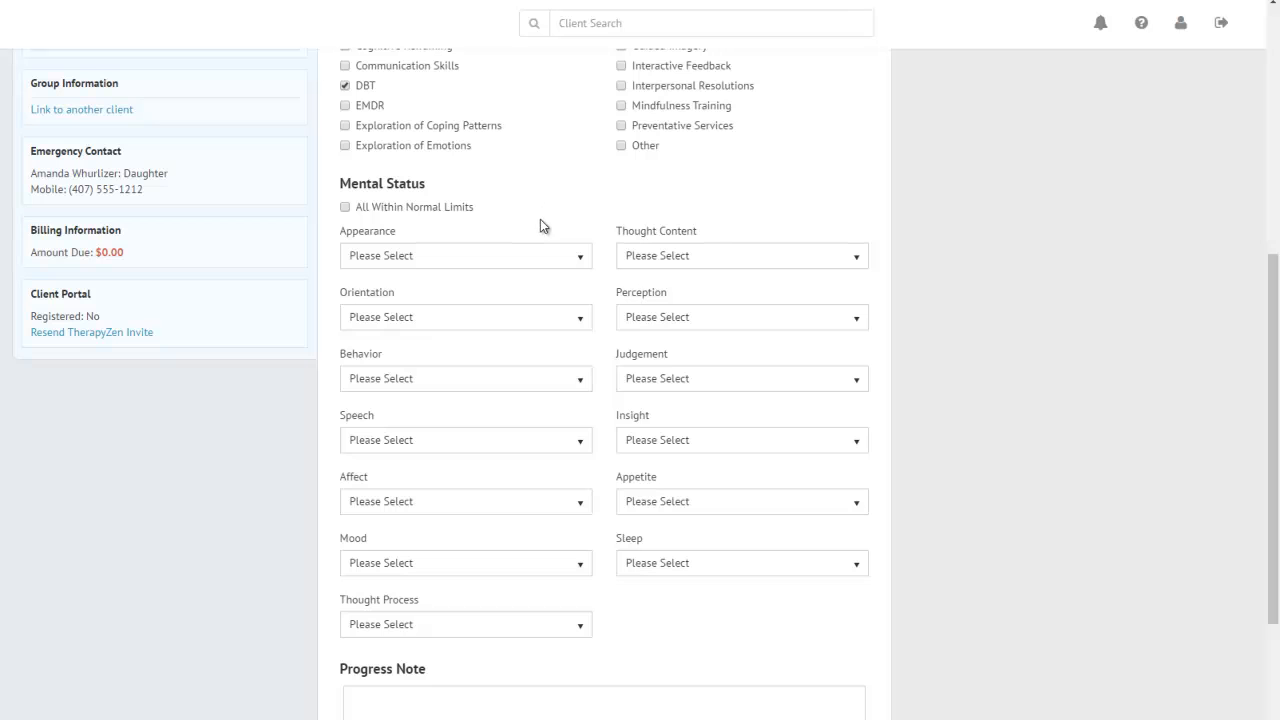
left_click(390, 212)
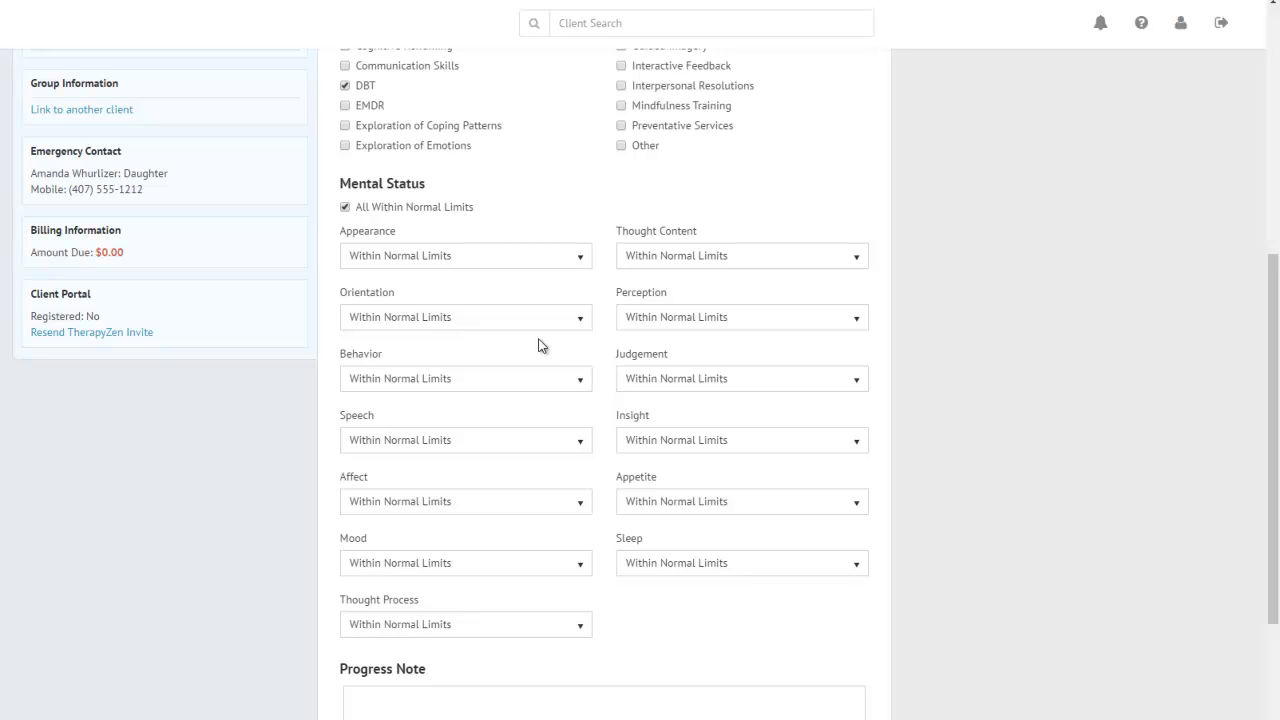
left_click(735, 326)
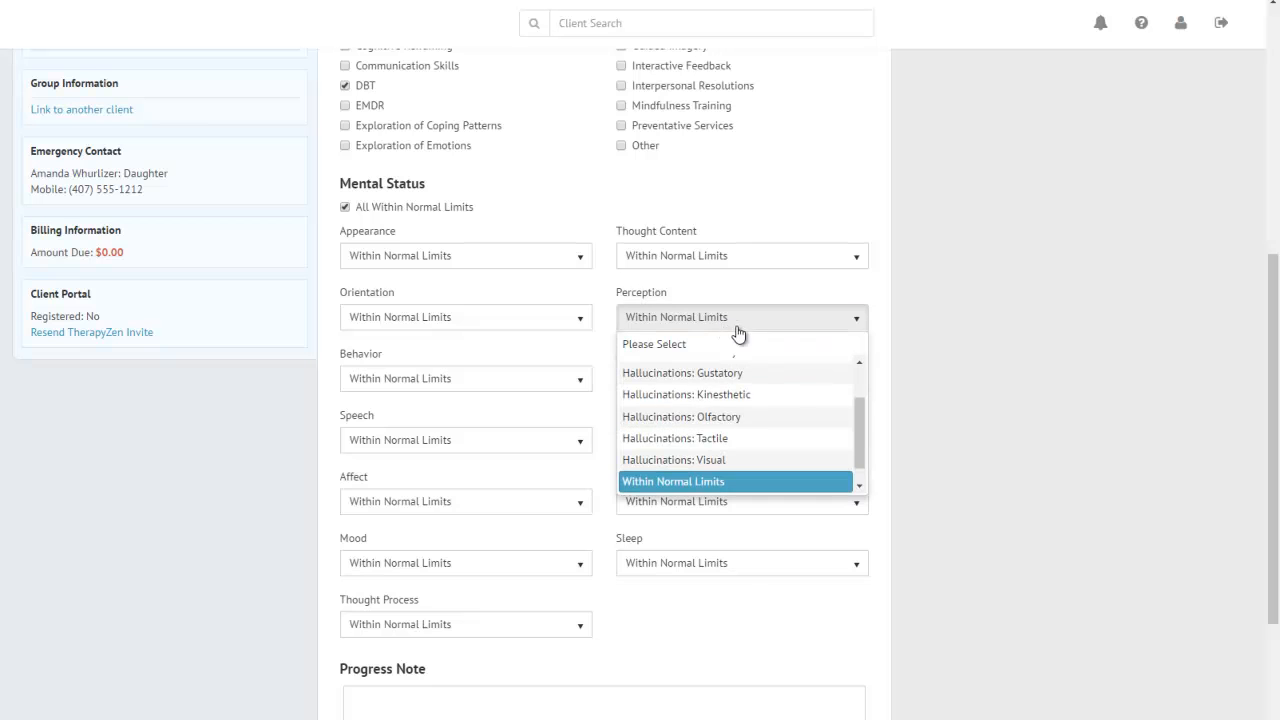
left_click(802, 292)
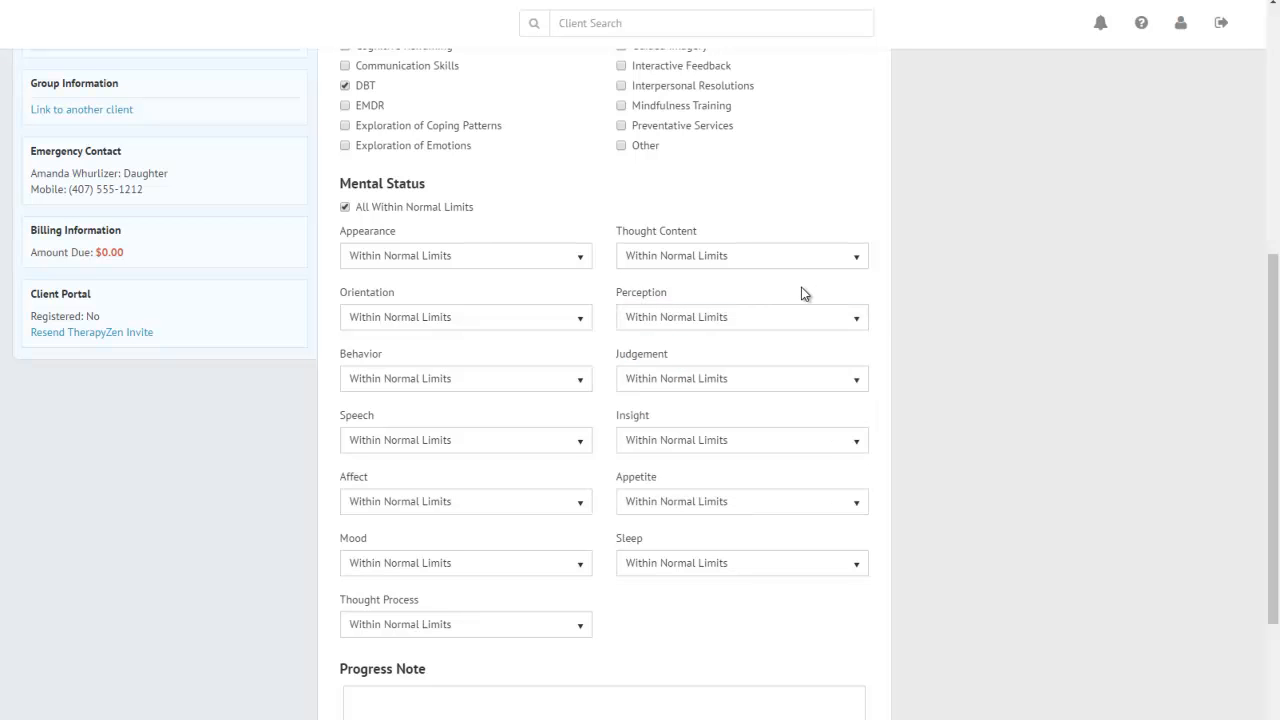
Write a progress note covering happenings, feeling better, deep breathing as a coping skill and homework for next Tuesday's session, and save it unsigned.
scroll(801, 287, "down", 3)
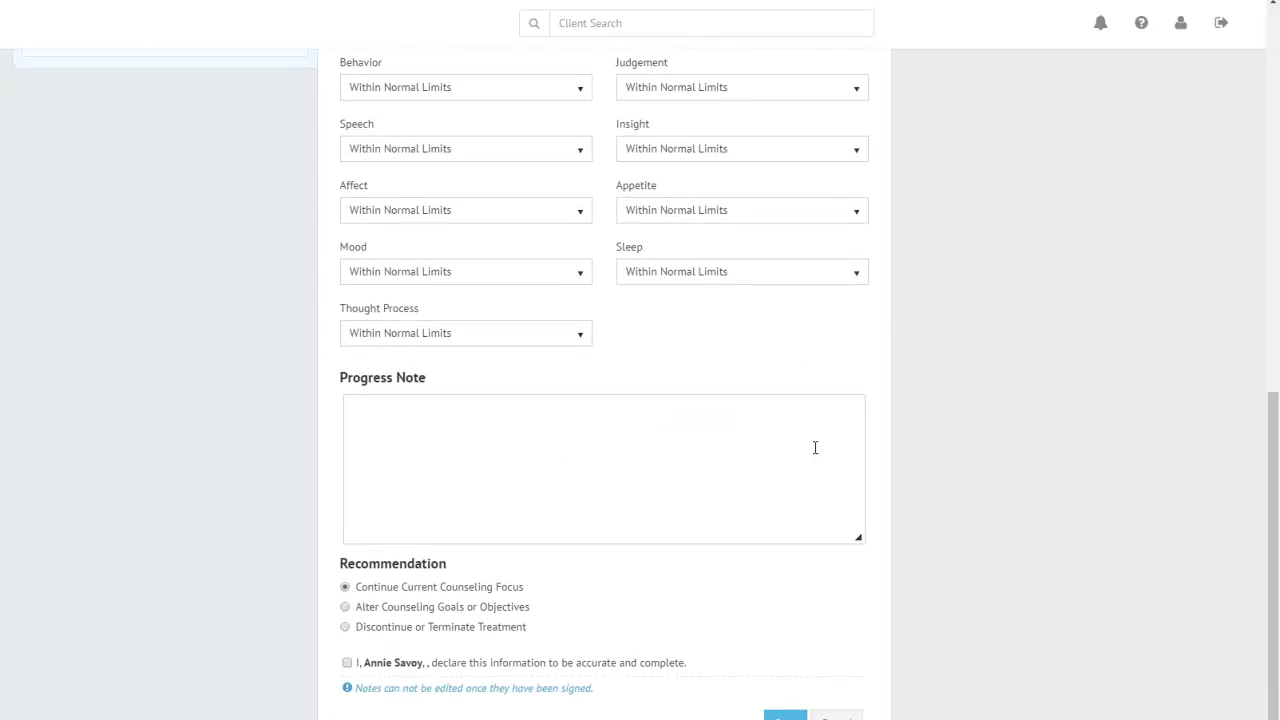
left_click(446, 420)
type("Client disclosed happenings since last session. Client reports feeling better since last session. Session focused on giving client additional coping skill-deep breathing. Client will attend session next Tuesday and will bring in homework.")
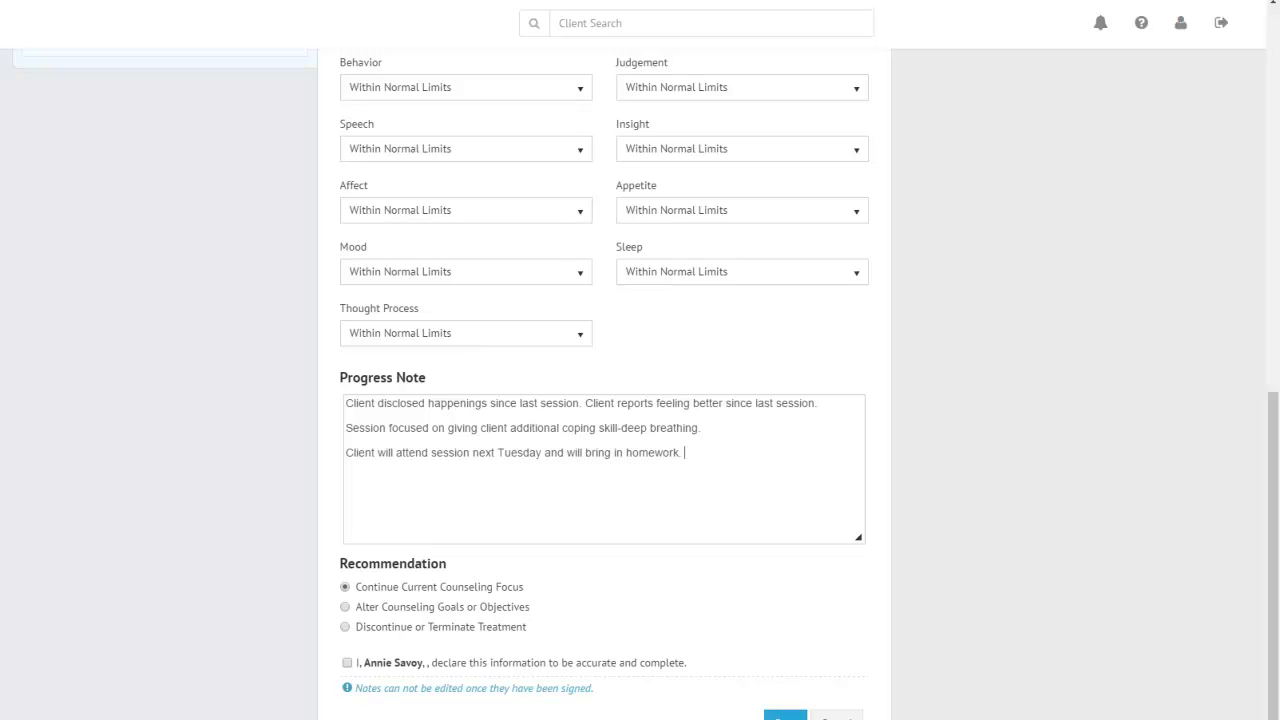
left_click(811, 716)
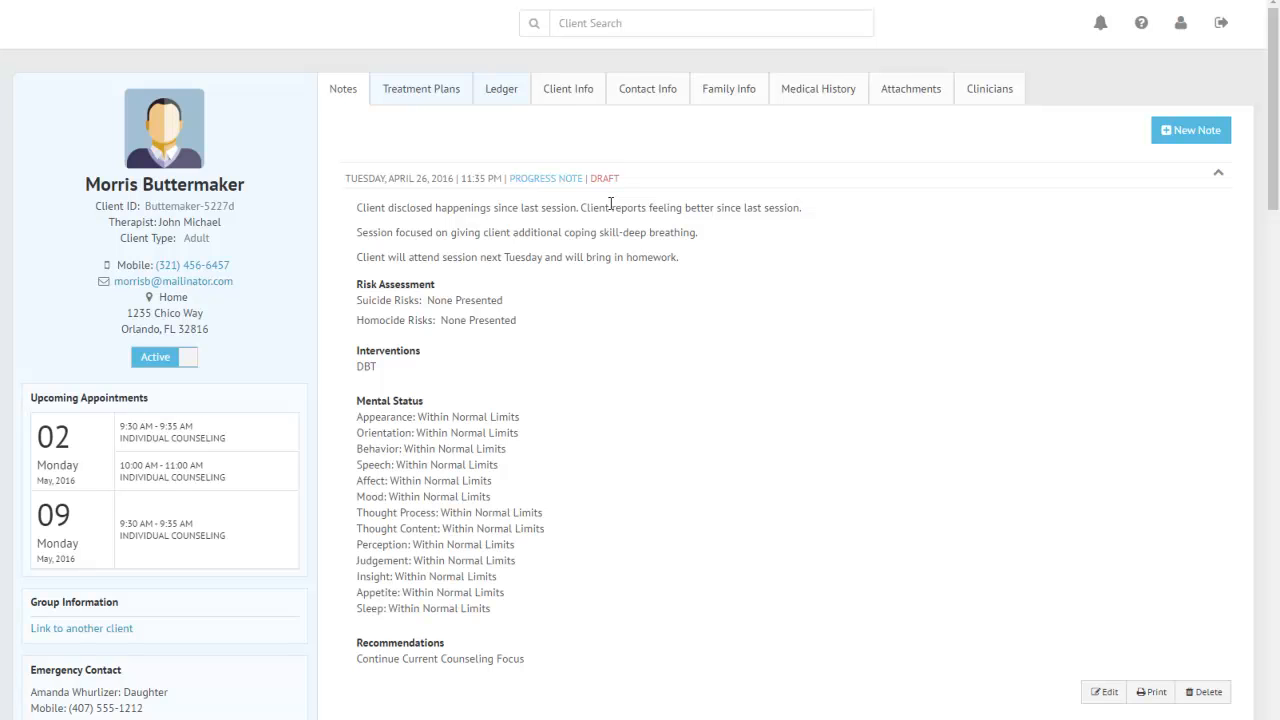
Edit the draft progress note to sign the accuracy declaration, save it, and review the signature on the saved note.
left_click(1104, 692)
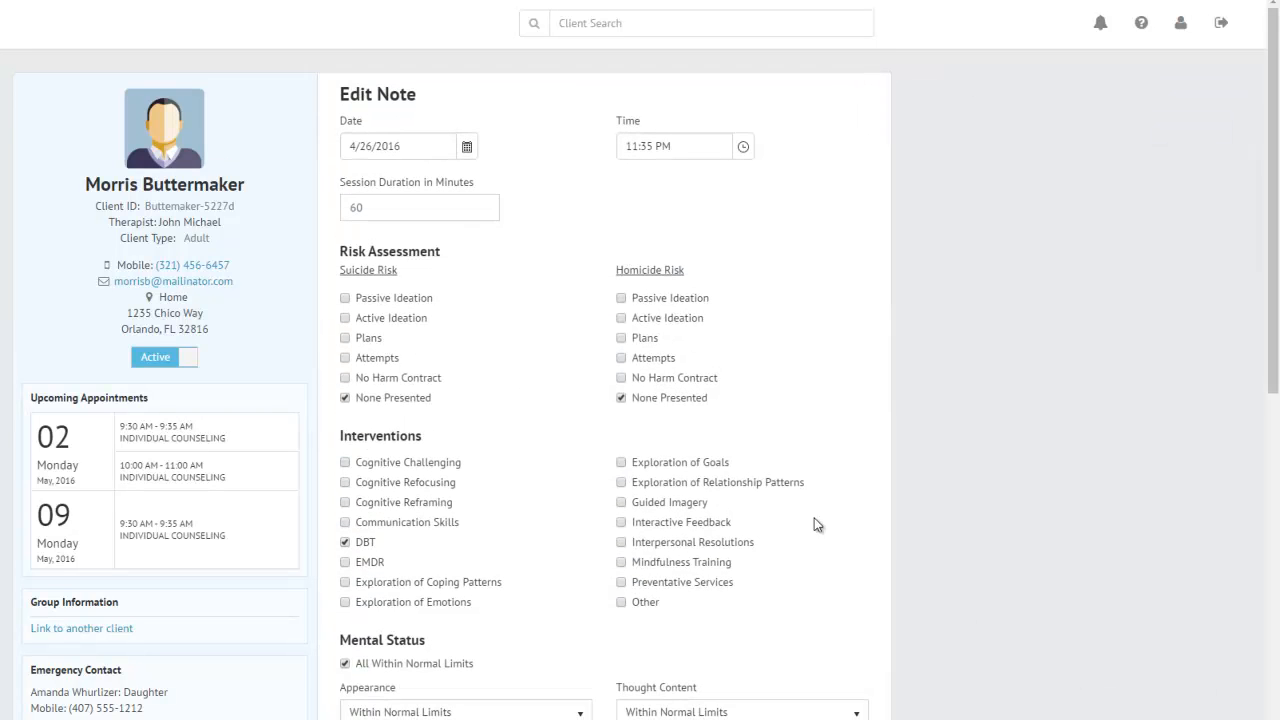
scroll(514, 305, "down", 3)
scroll(514, 305, "down", 4)
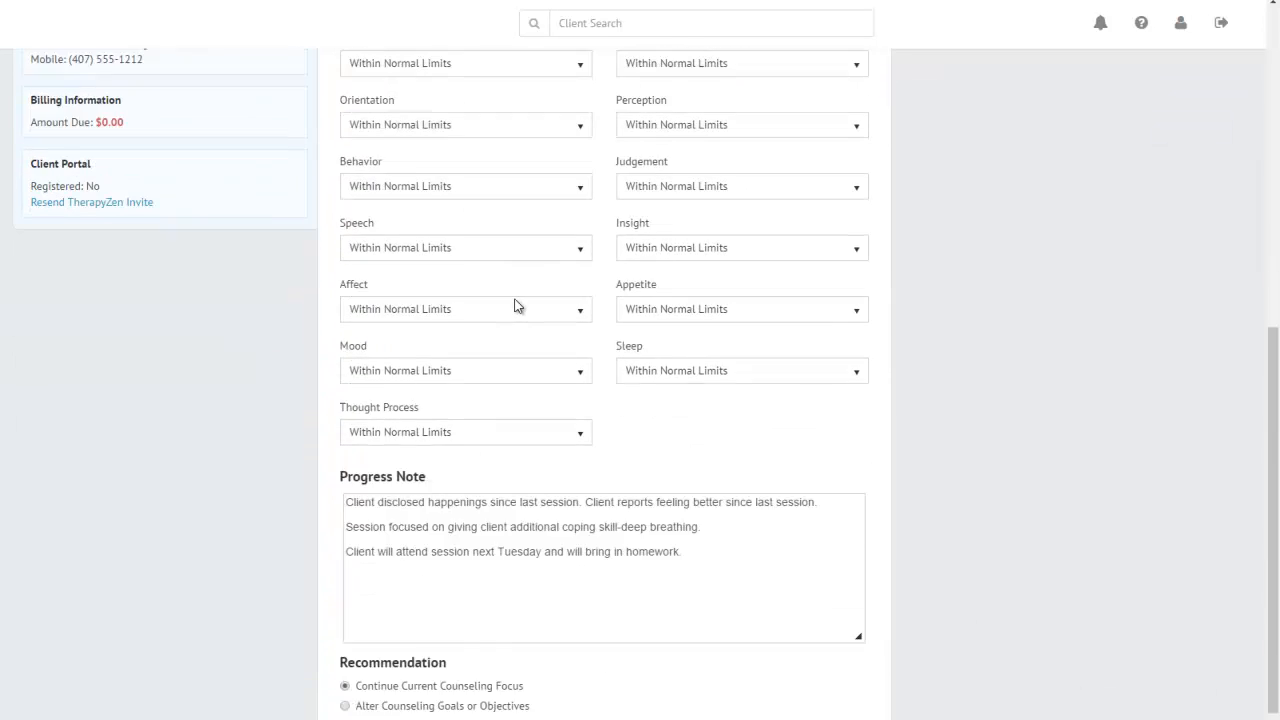
left_click(349, 663)
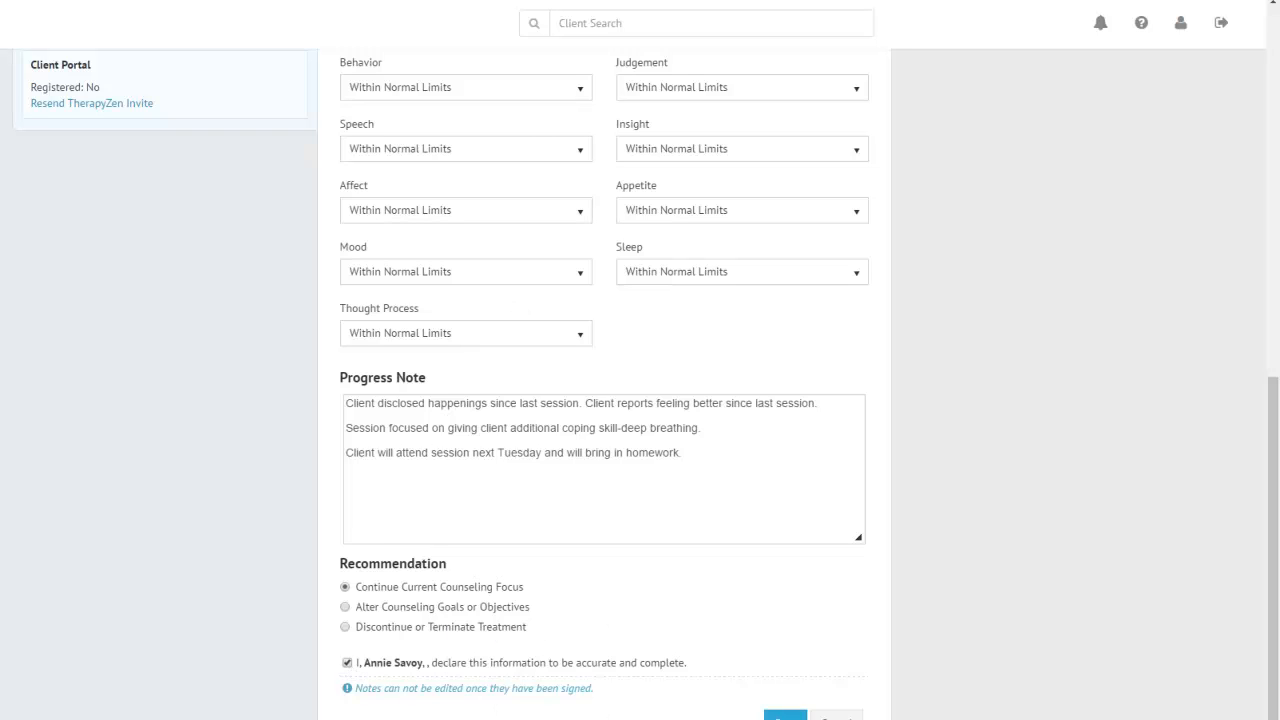
left_click(785, 716)
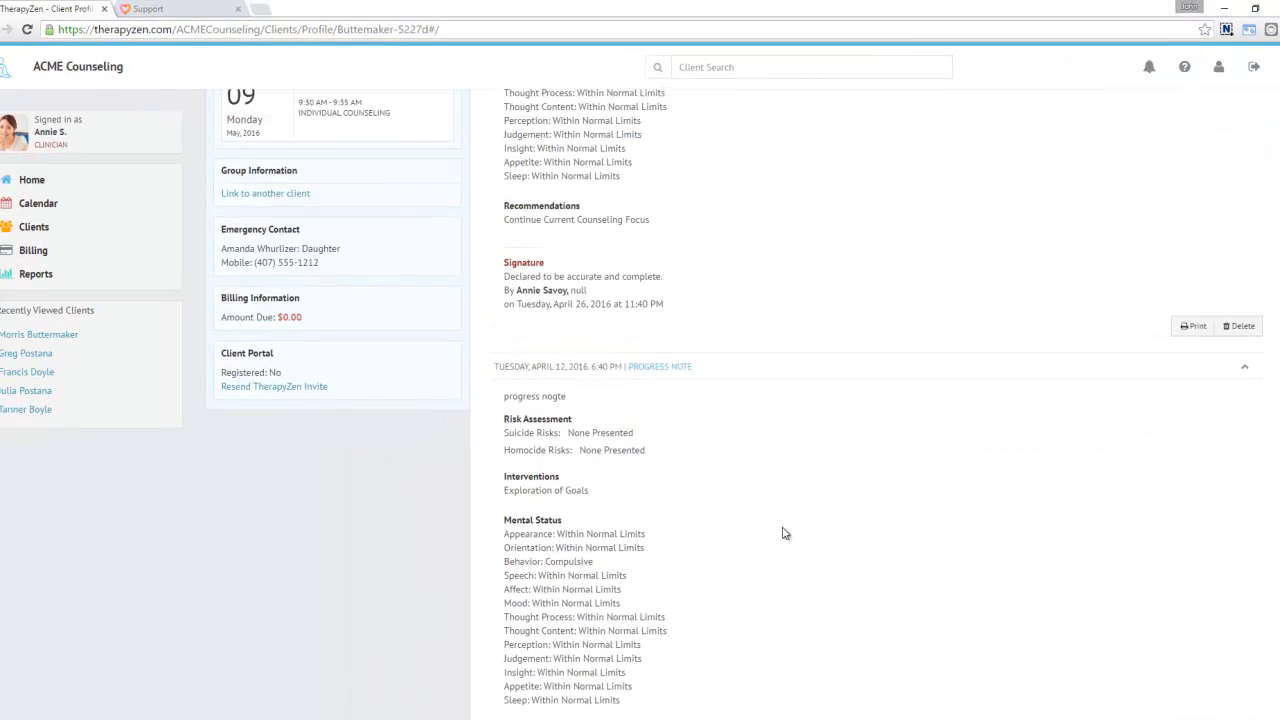
scroll(785, 533, "down", 2)
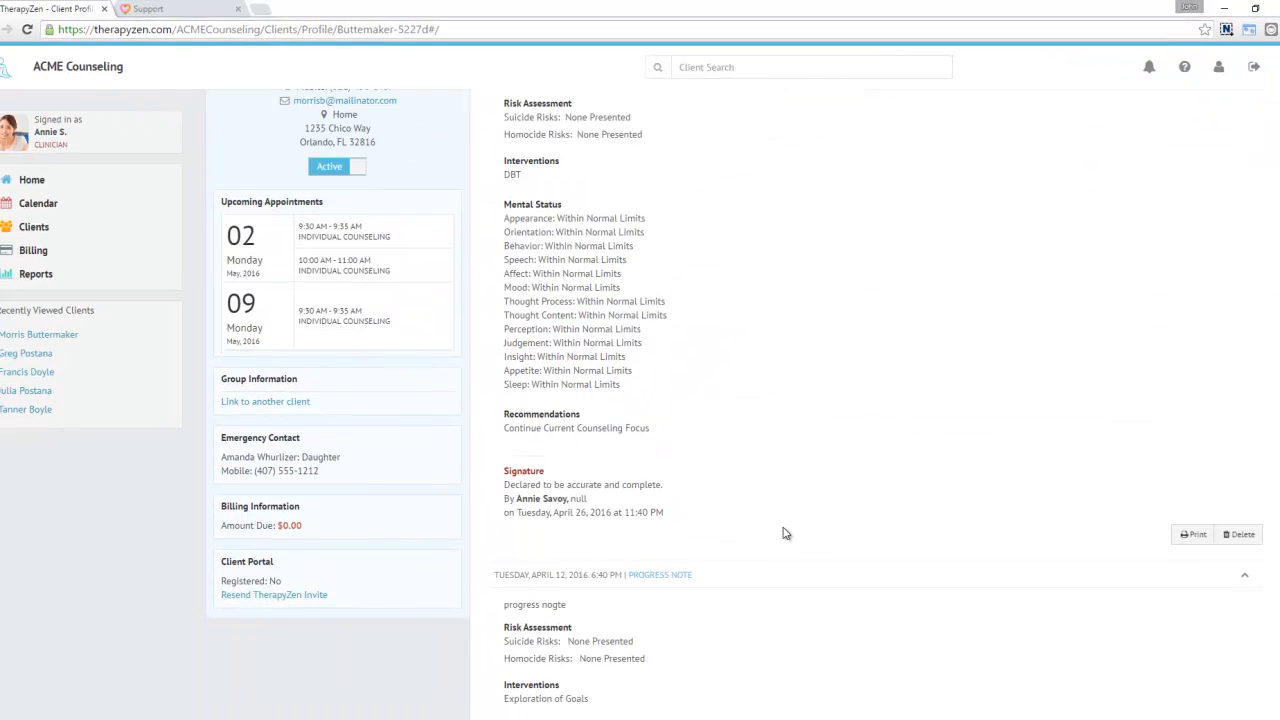
scroll(745, 513, "up", 1)
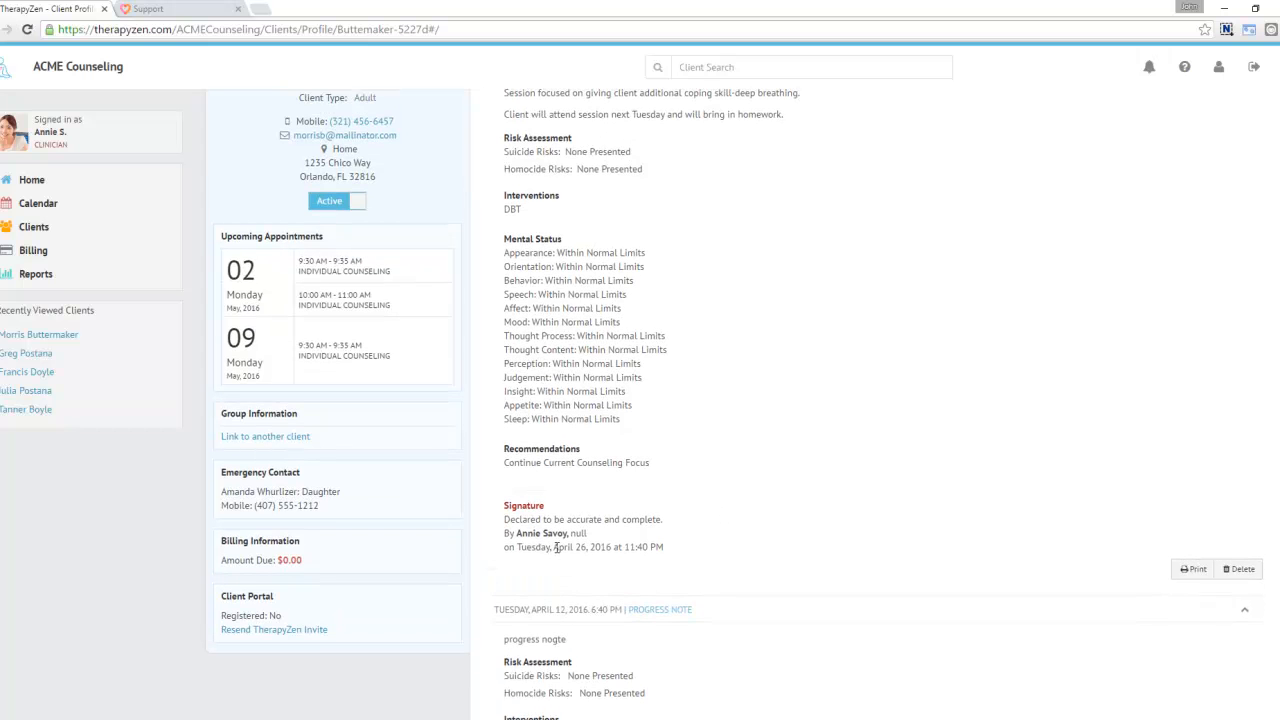
scroll(661, 524, "up", 2)
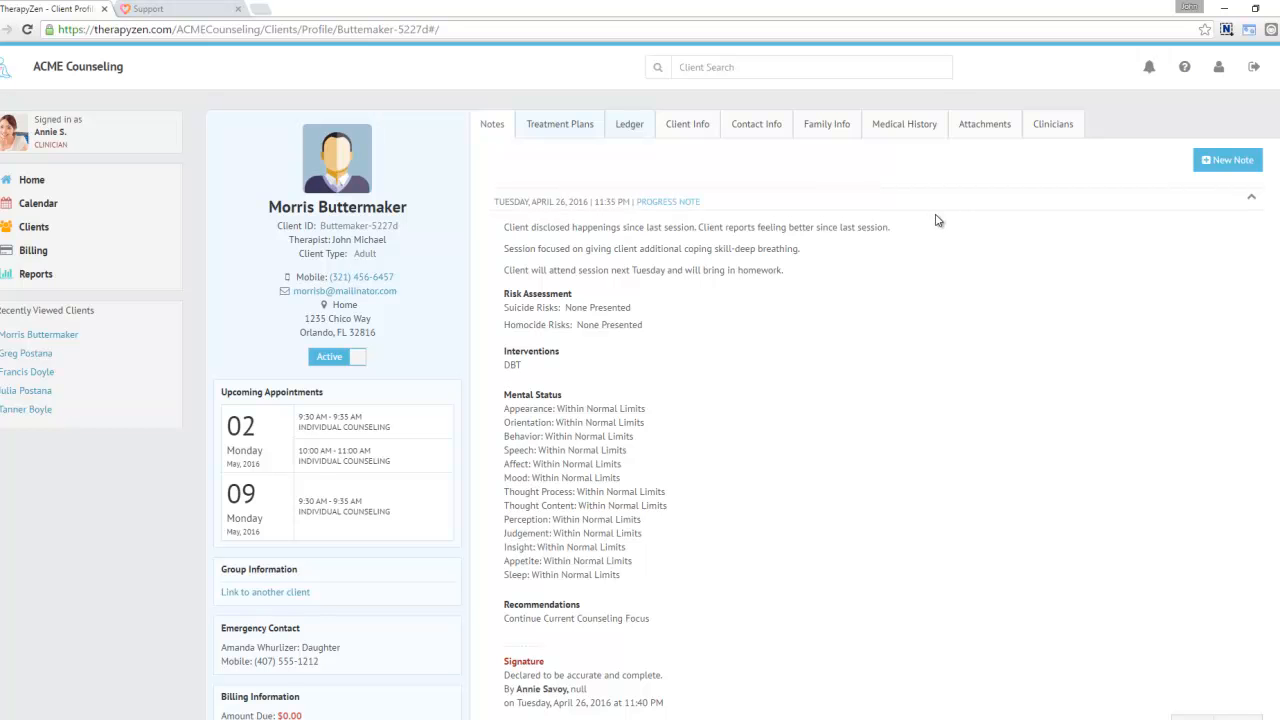
Examine a blank S.O.A.P. note form from risk assessment through recommendation, and cancel the new note without saving.
left_click(1218, 167)
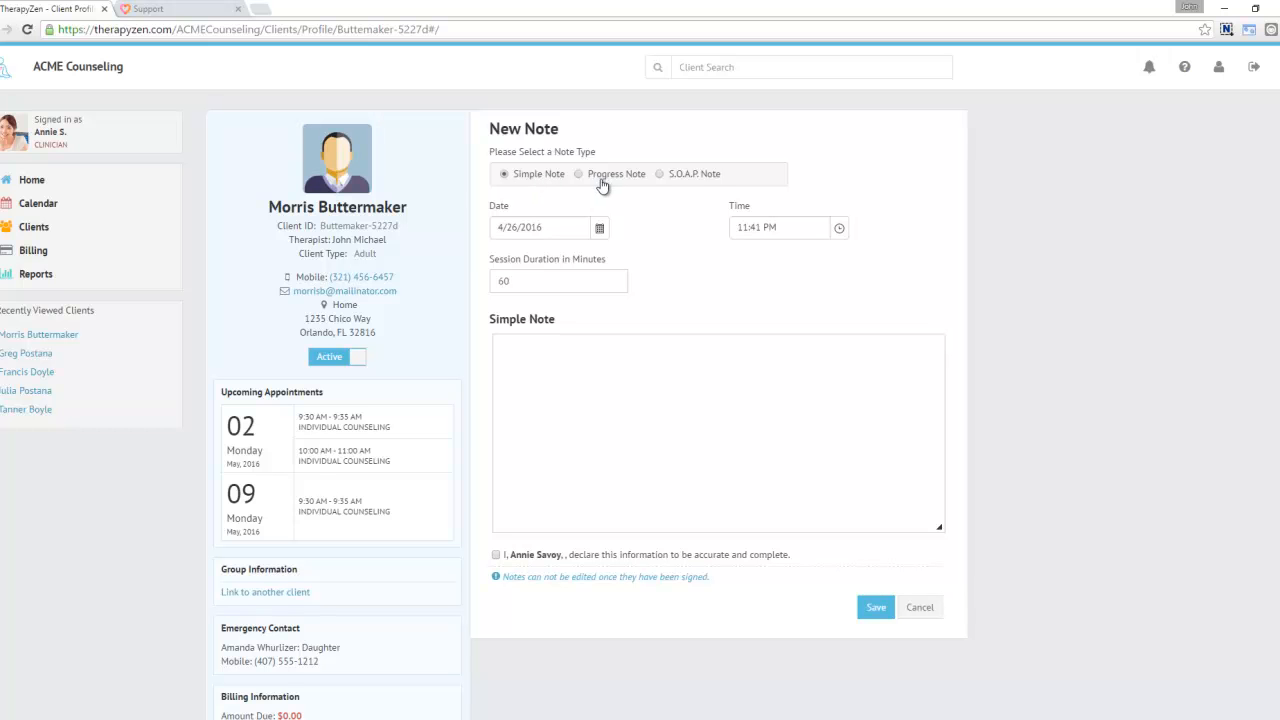
left_click(690, 180)
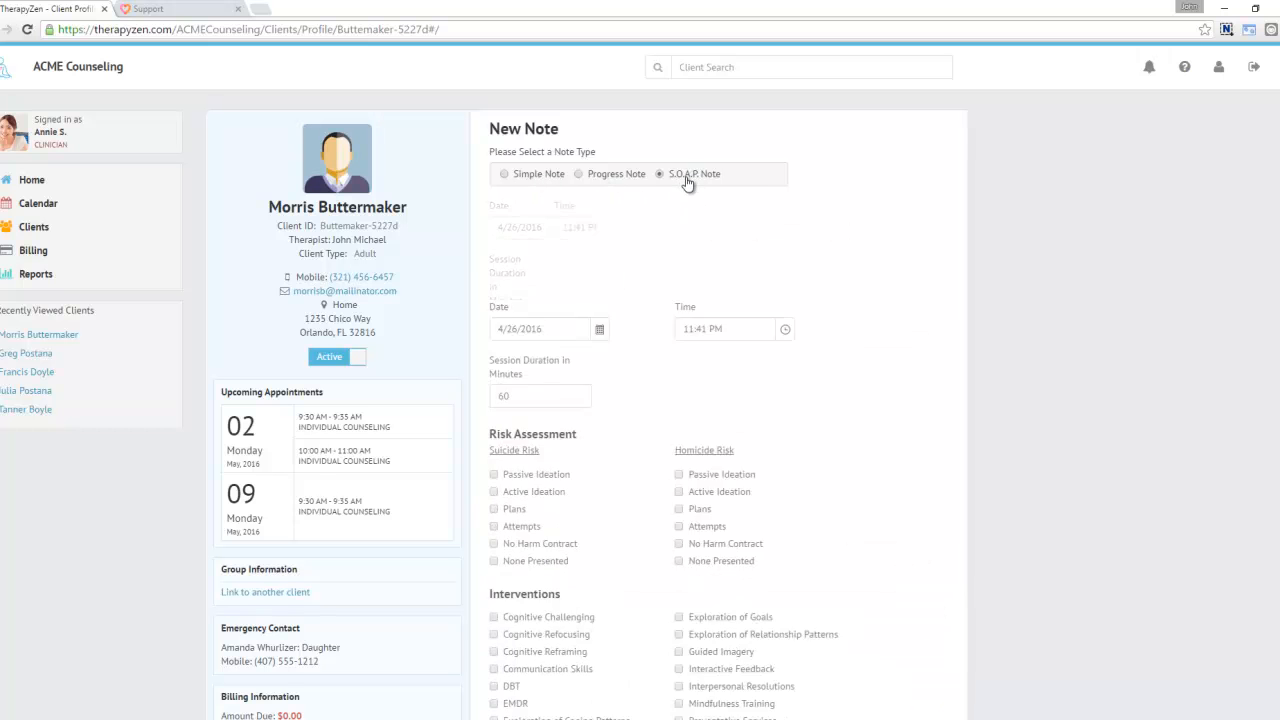
scroll(674, 234, "down", 2)
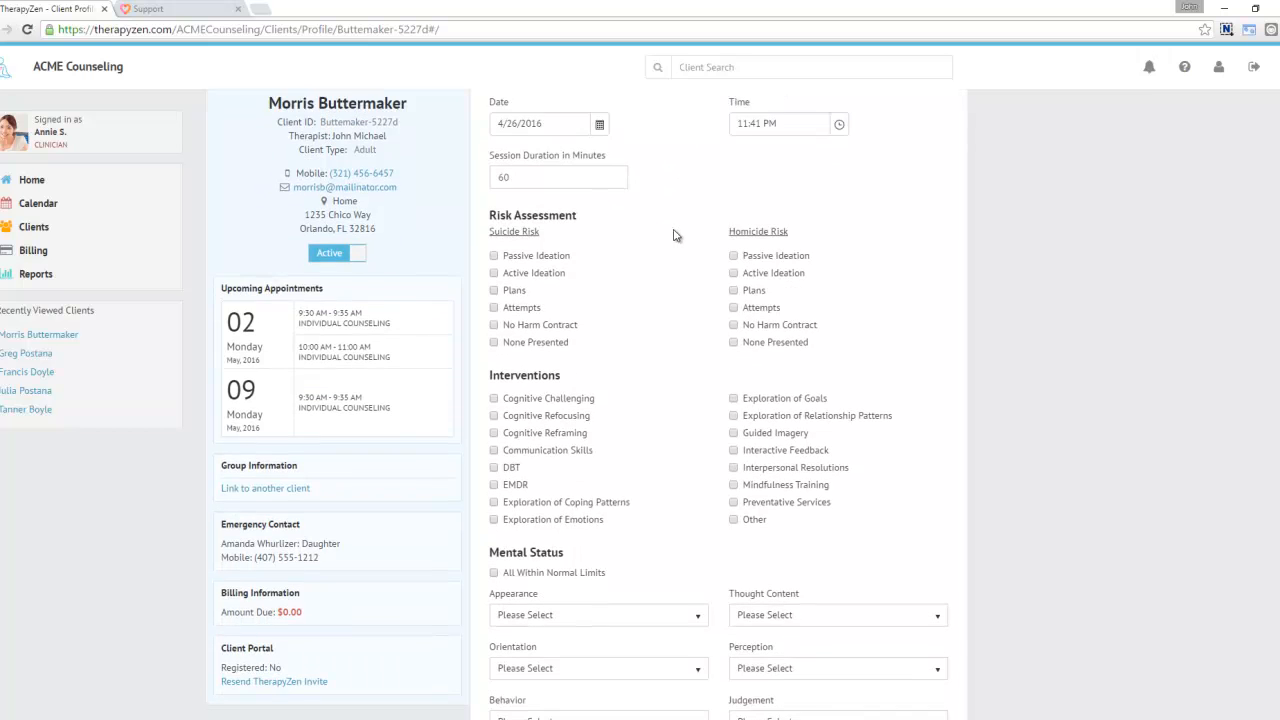
scroll(674, 234, "down", 5)
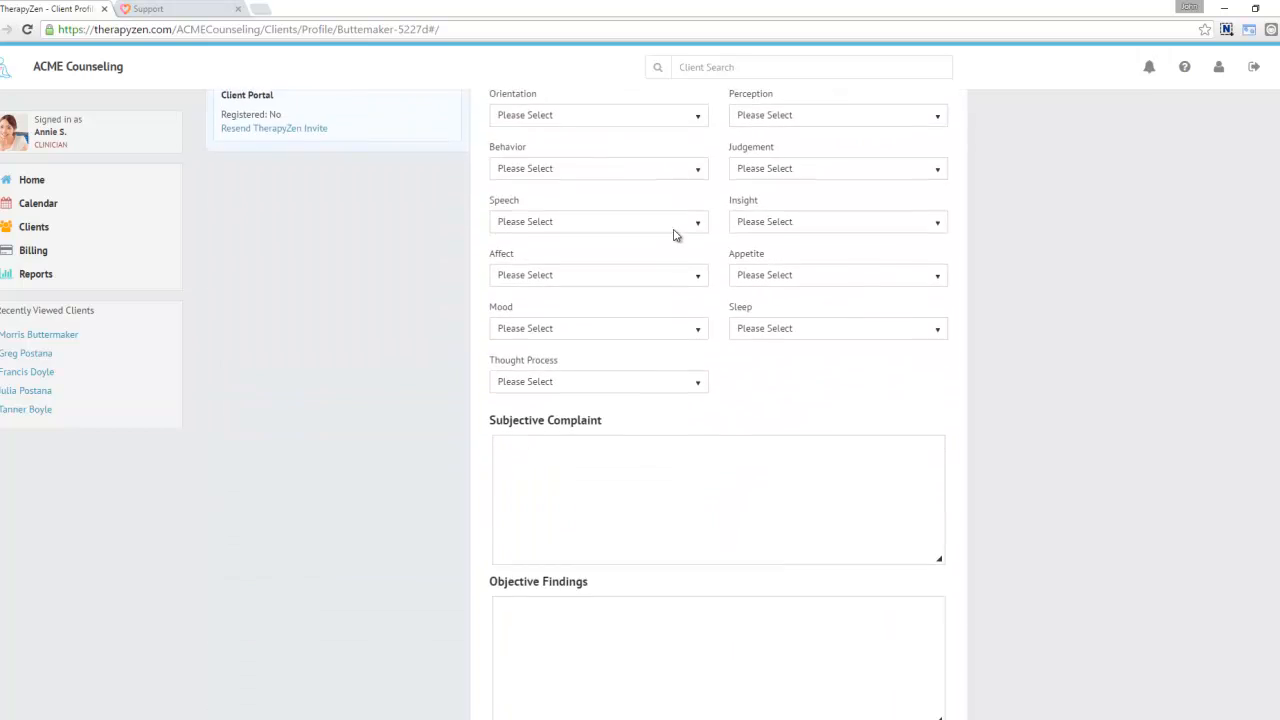
scroll(674, 234, "down", 3)
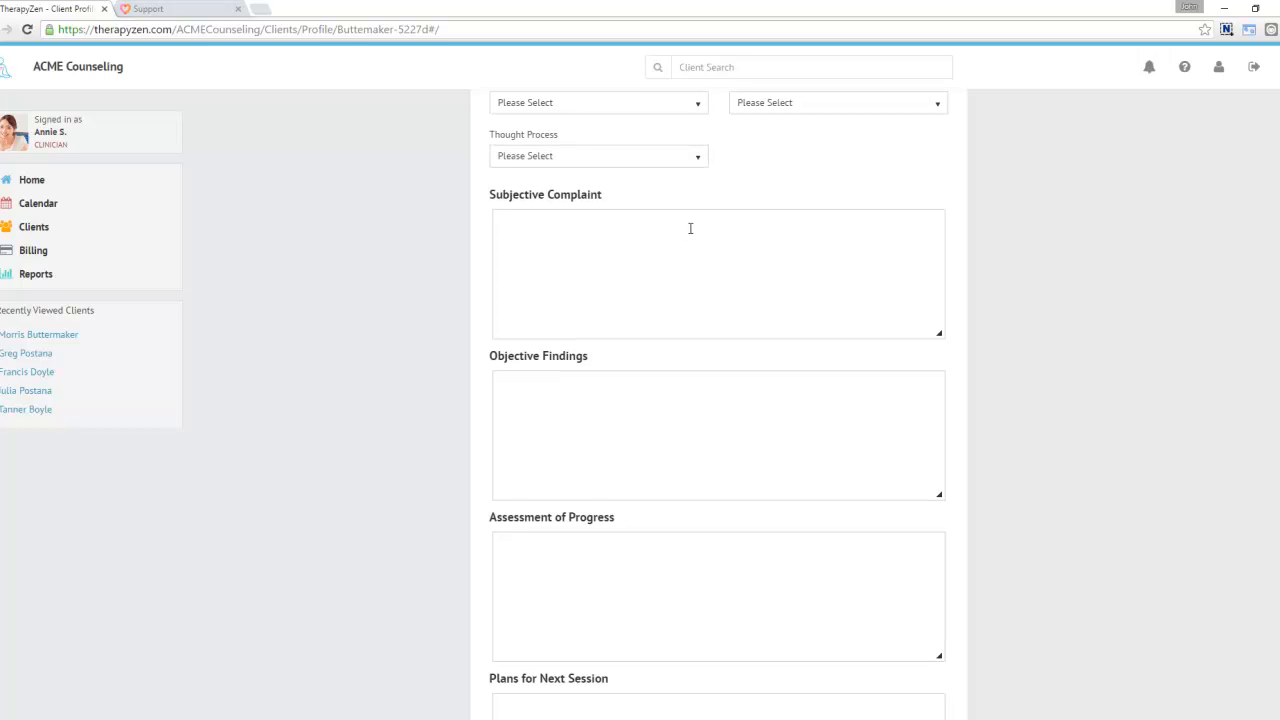
scroll(617, 229, "down", 1)
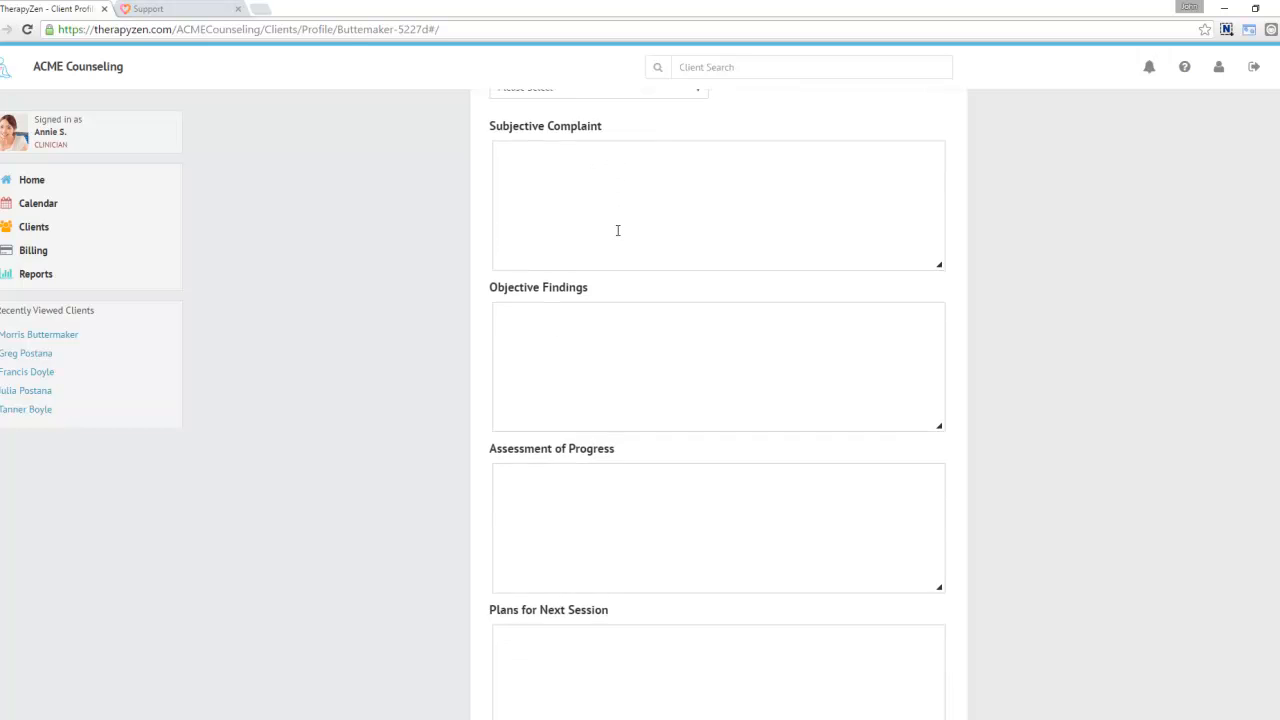
scroll(620, 288, "down", 1)
scroll(666, 554, "down", 3)
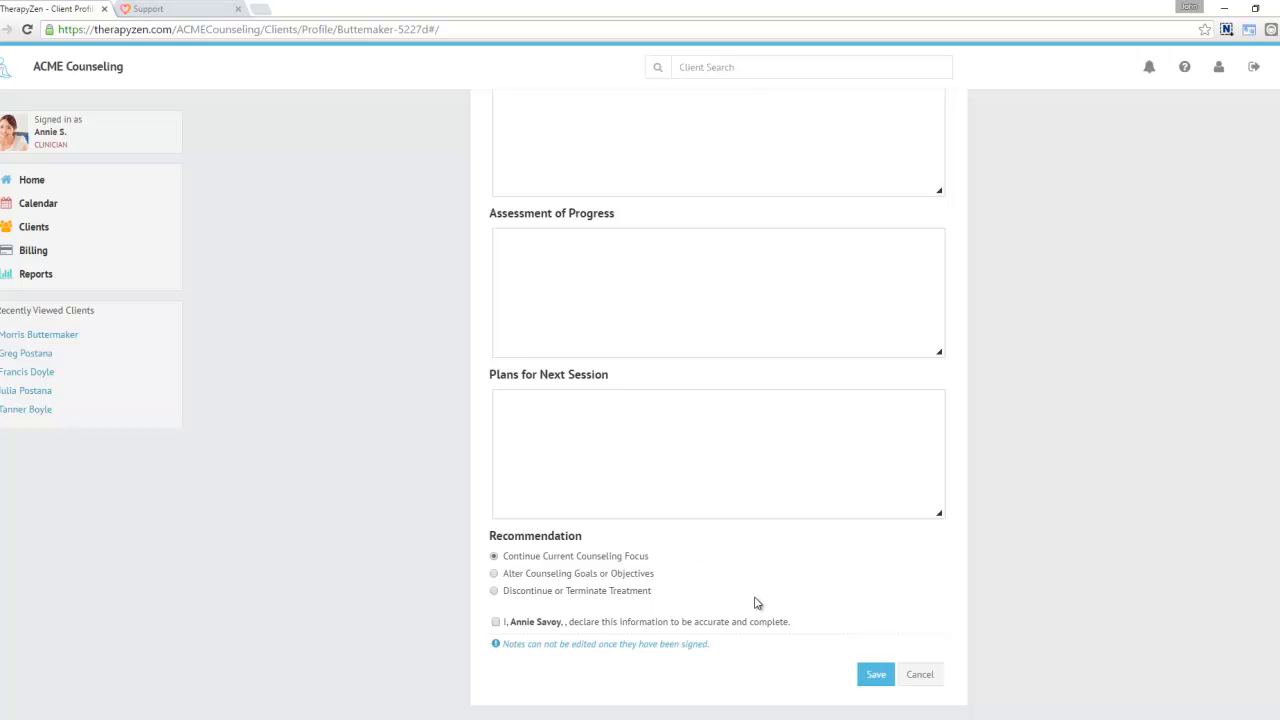
left_click(925, 676)
scroll(974, 672, "up", 15)
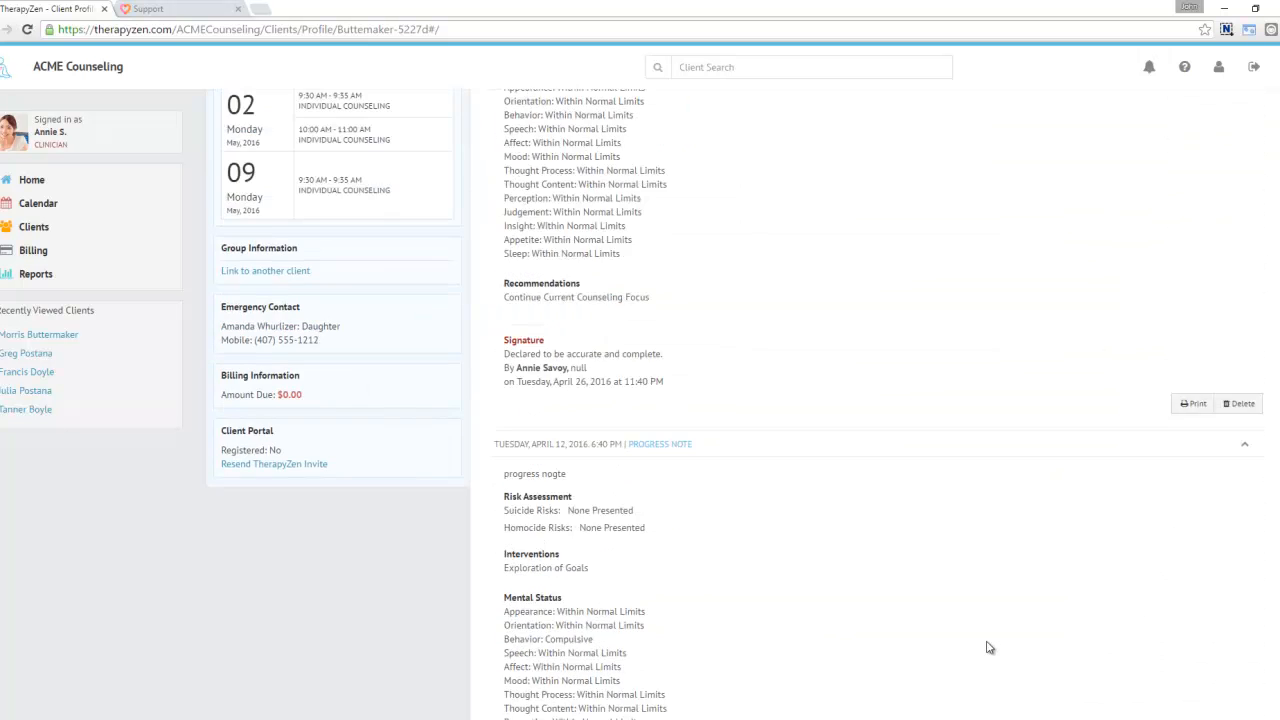
scroll(988, 649, "up", 1)
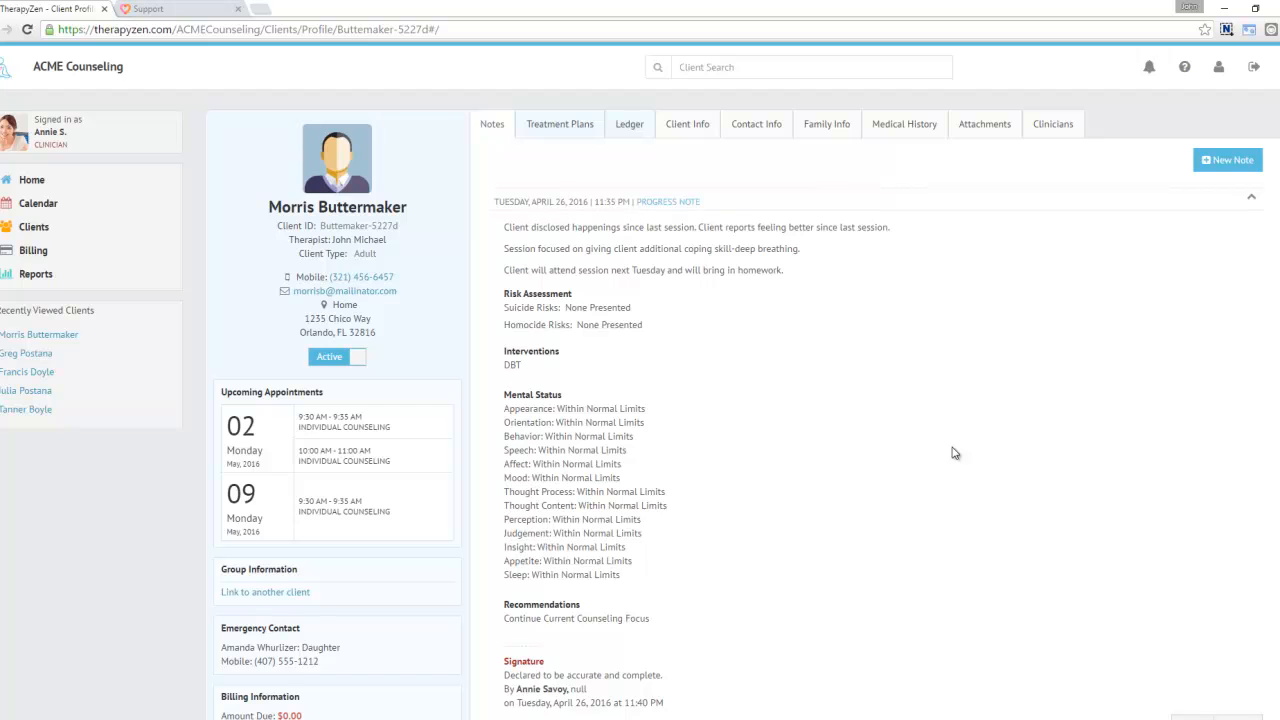